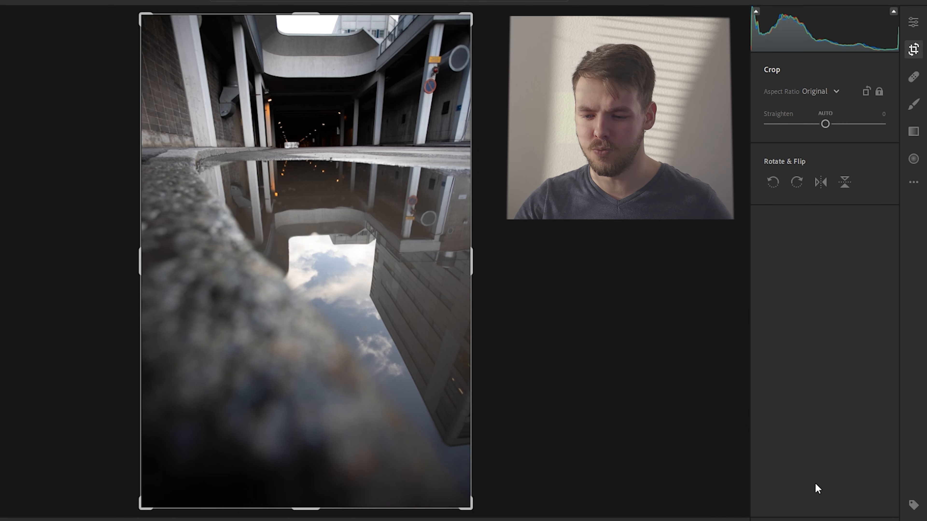
- Rotate the photo by 180 degrees so that the puddle reflection stands upright
key(i)
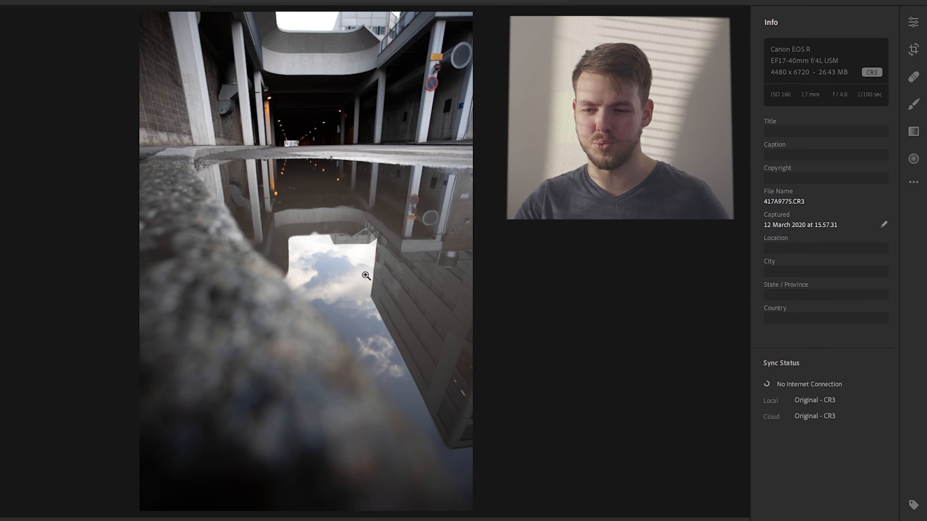
click(915, 51)
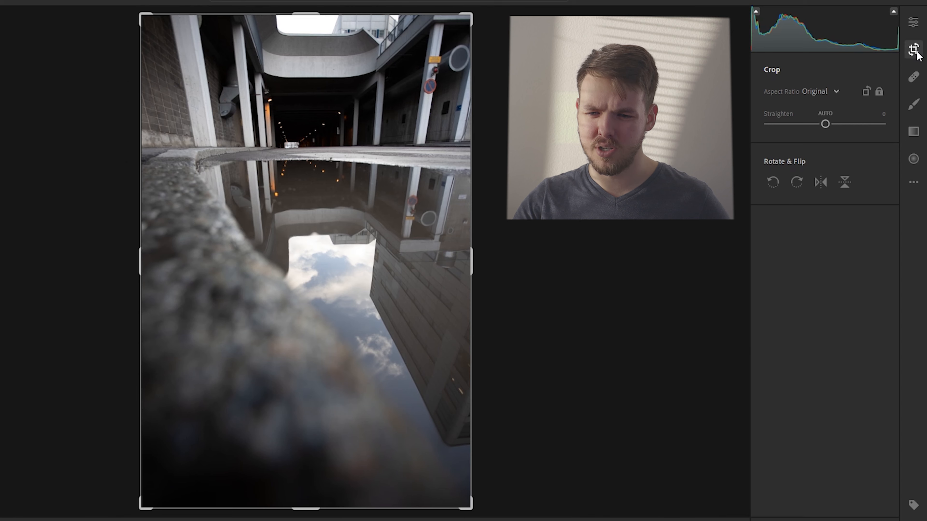
click(772, 181)
click(772, 182)
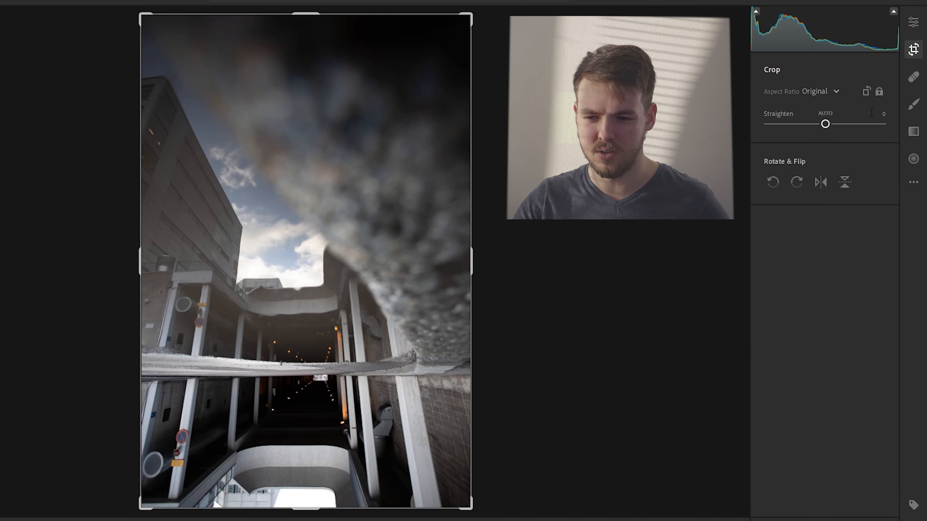
- Crop the photo to a 5 x 7 aspect ratio, tightening the frame around the sky, building and tunnel
click(835, 91)
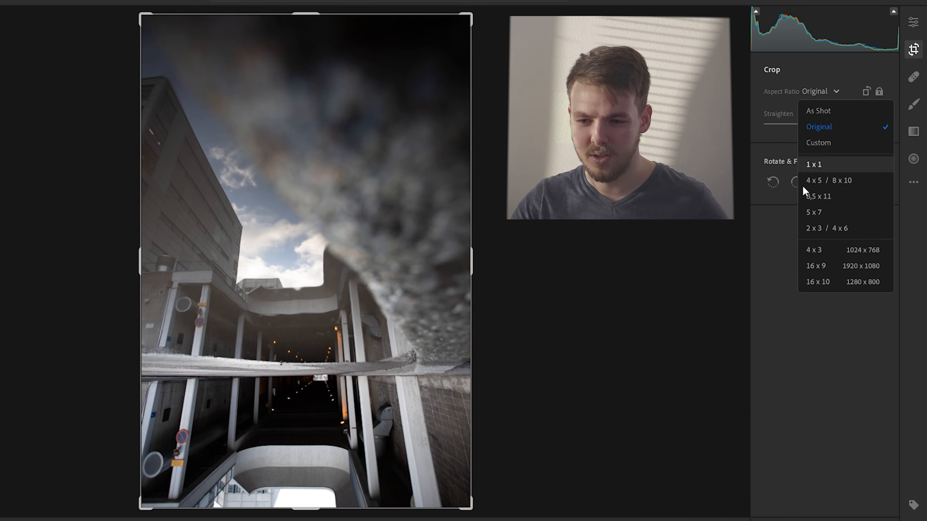
click(825, 212)
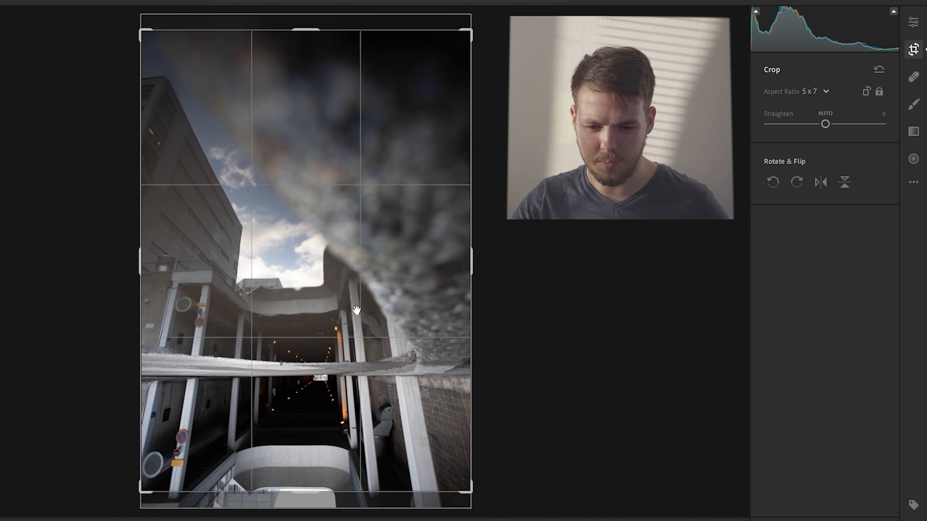
mouse_move(310, 33)
mouse_down()
mouse_move(319, 211)
mouse_move(334, 235)
mouse_up()
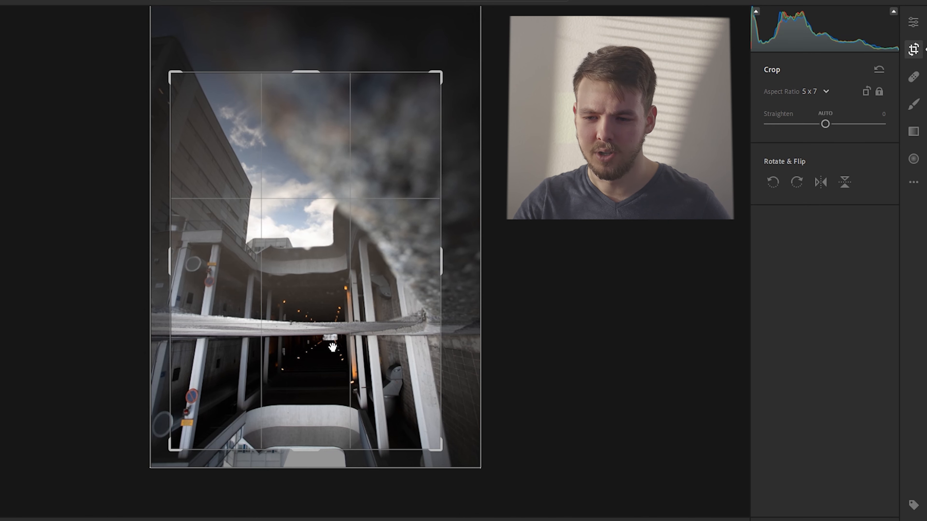
- Set the photo's Exposure to +0.30, Highlights to -74 and Shadows to +100
click(912, 23)
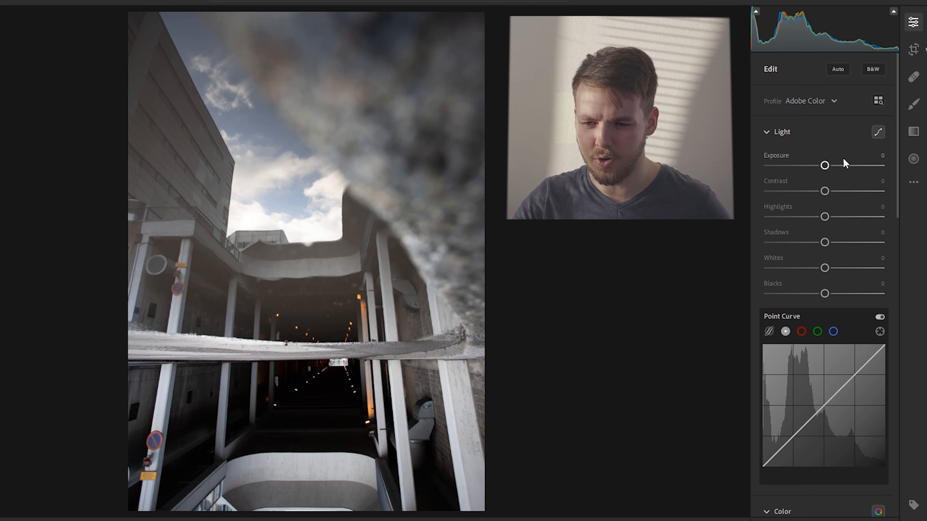
drag(826, 166, 829, 168)
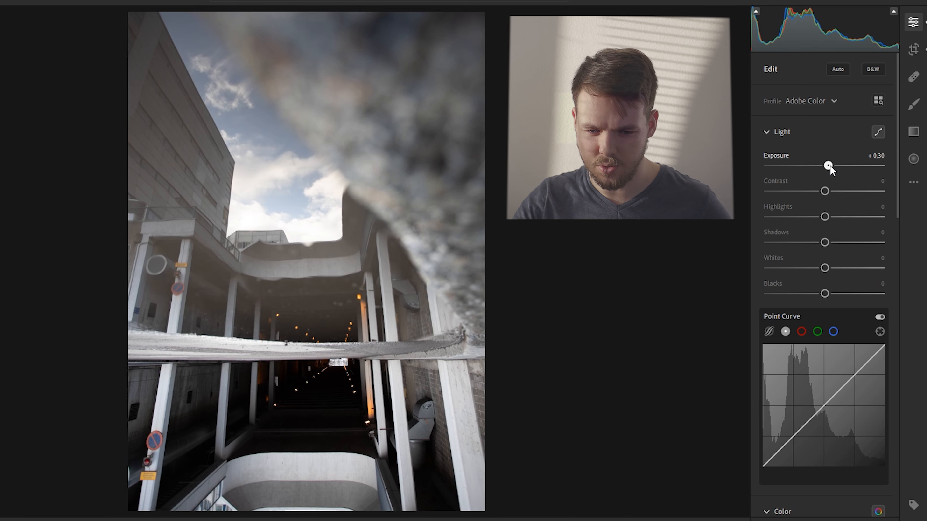
drag(824, 216, 783, 217)
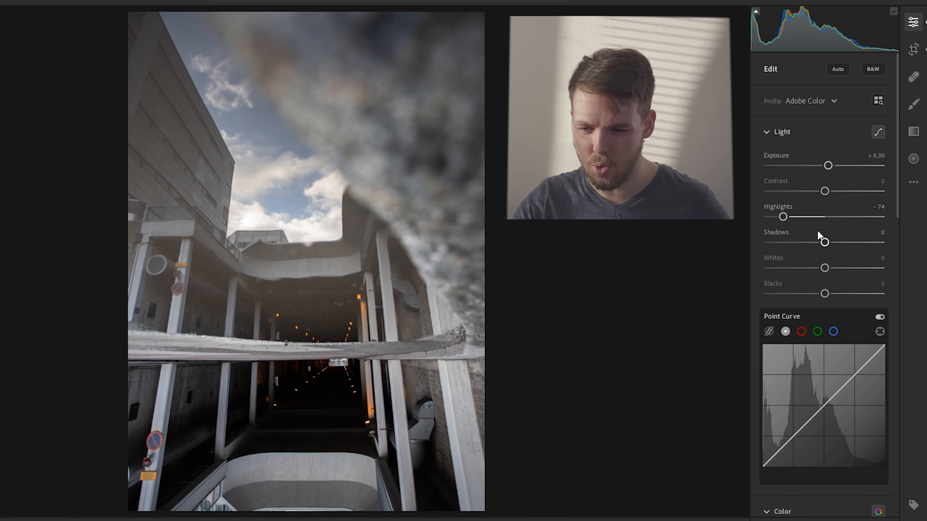
drag(827, 242, 881, 243)
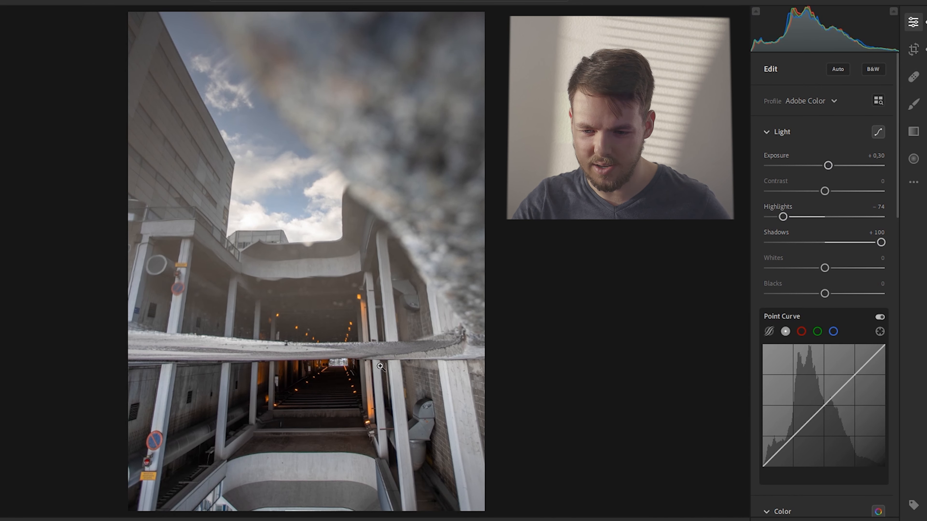
- Set the photo's Temp to 6545, Vibrance to -36, Saturation to -12 and Clarity to +70
scroll(817, 310, down, 3)
scroll(802, 315, down, 6)
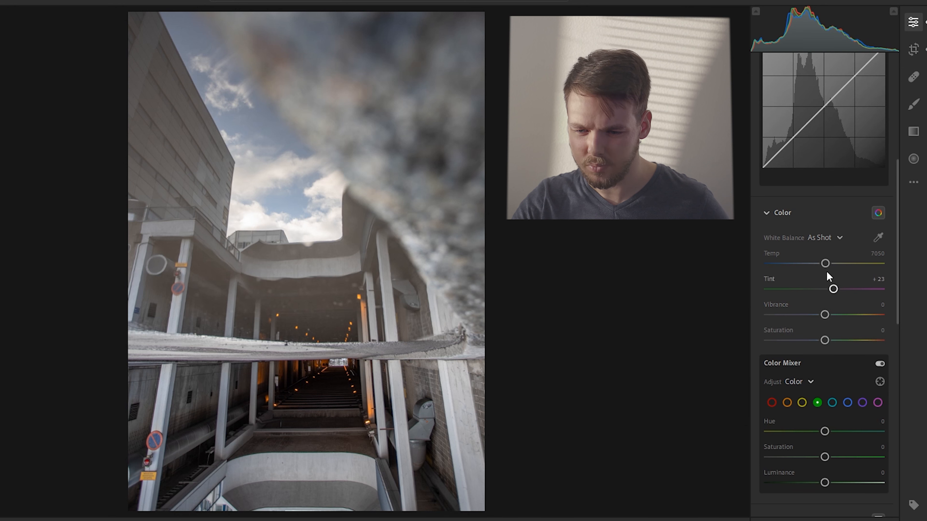
drag(825, 265, 820, 271)
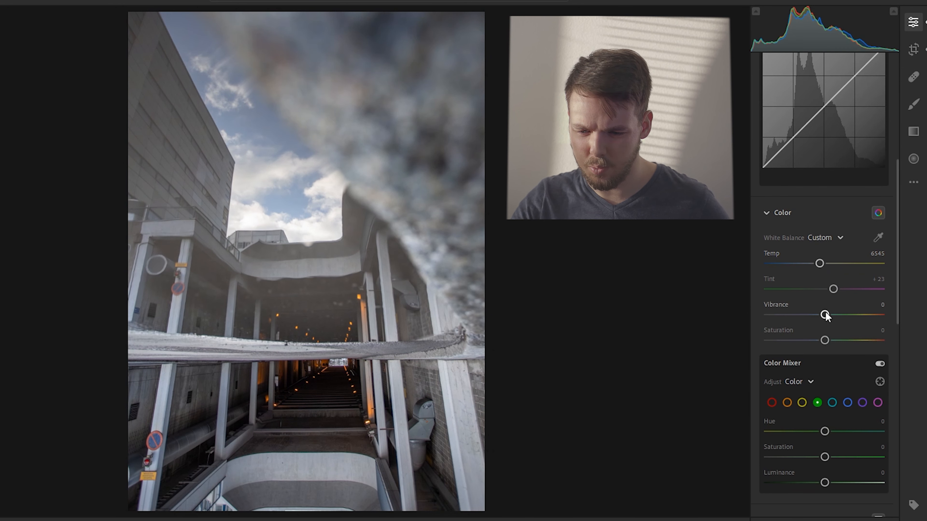
drag(825, 315, 819, 334)
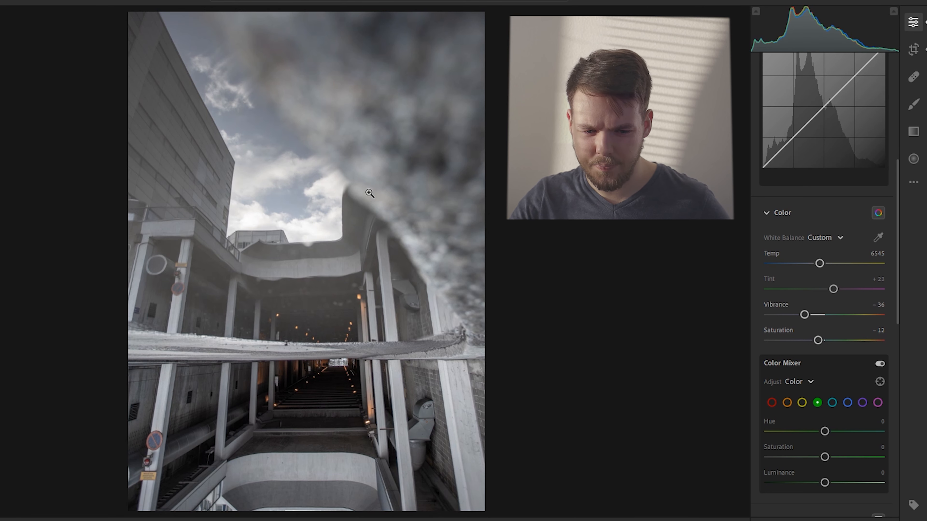
scroll(776, 386, down, 5)
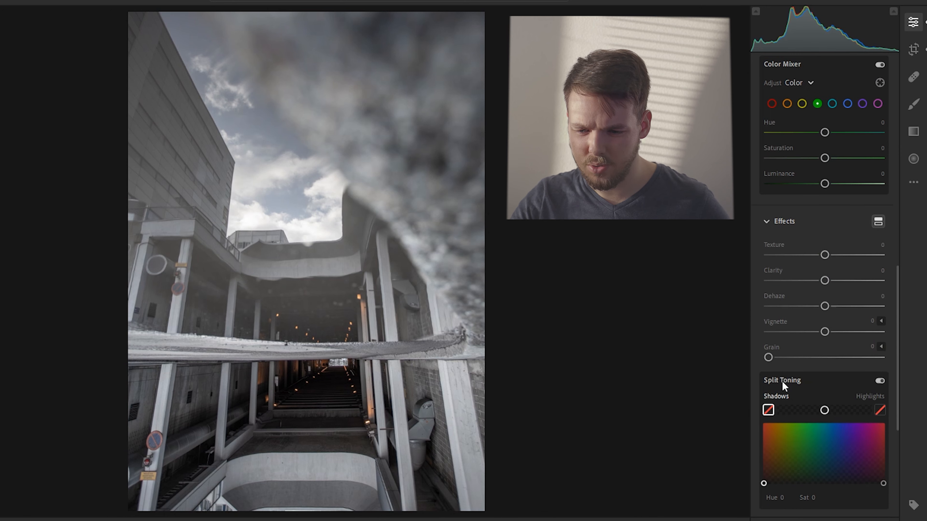
drag(825, 280, 864, 280)
- Straighten the cropped photo by +0.90 and return to the edit settings
click(913, 49)
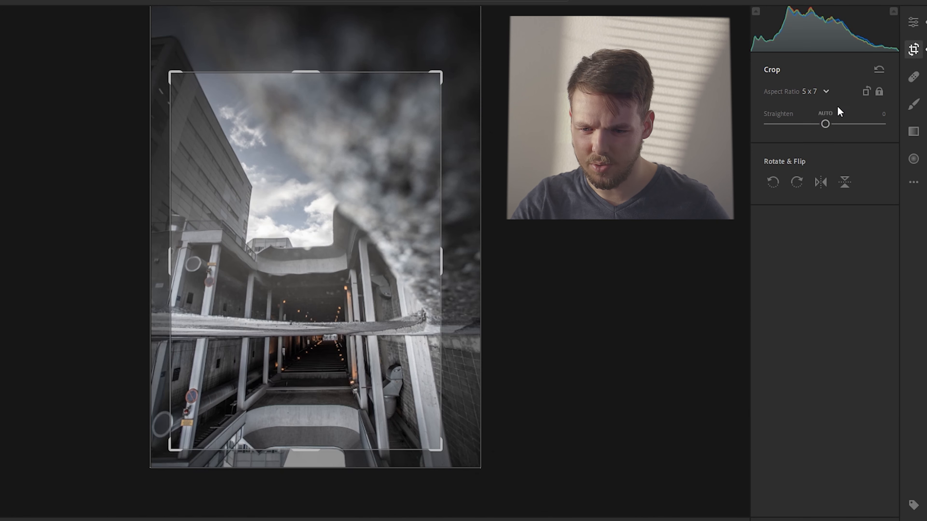
drag(824, 125, 826, 126)
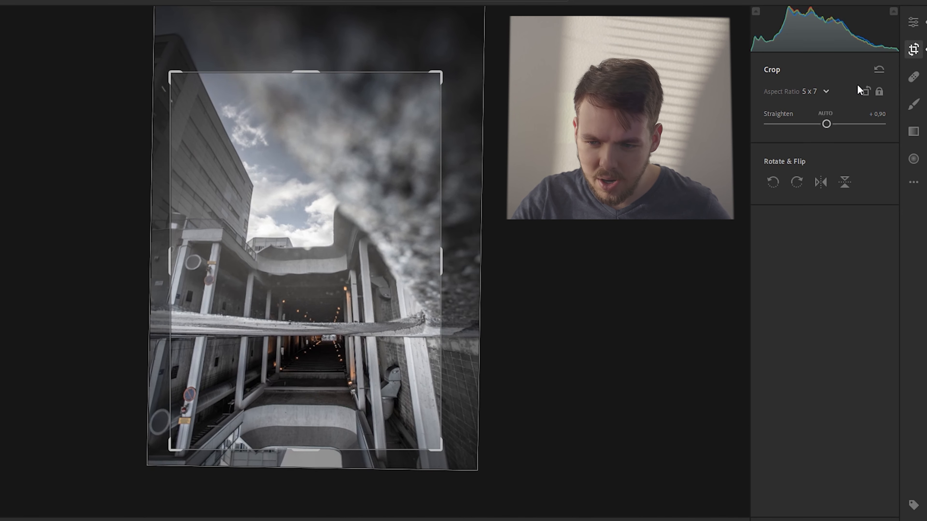
click(914, 25)
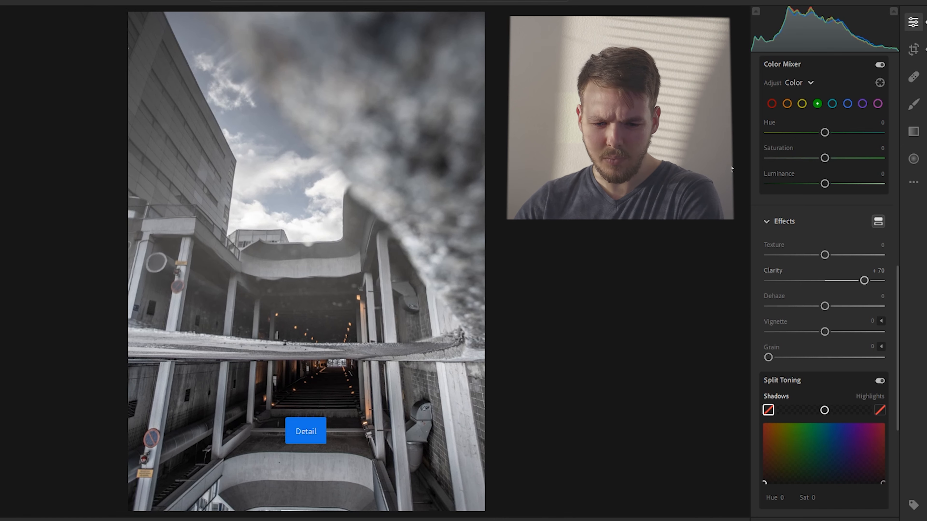
- Set Noise Reduction to 4 and Sharpening to 54
drag(897, 288, 875, 379)
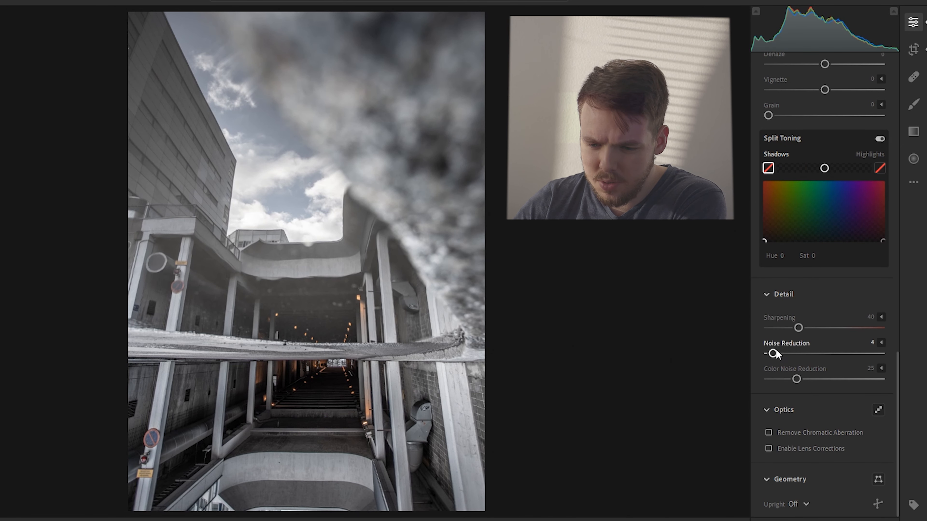
drag(799, 327, 809, 324)
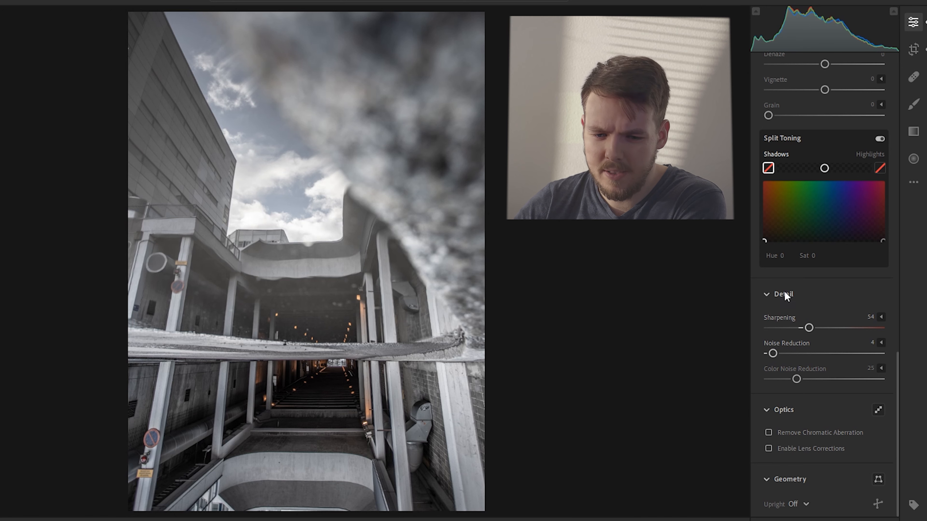
- Tint the shadows green with split toning at Hue 108 and Sat 20
click(782, 237)
drag(782, 236, 802, 232)
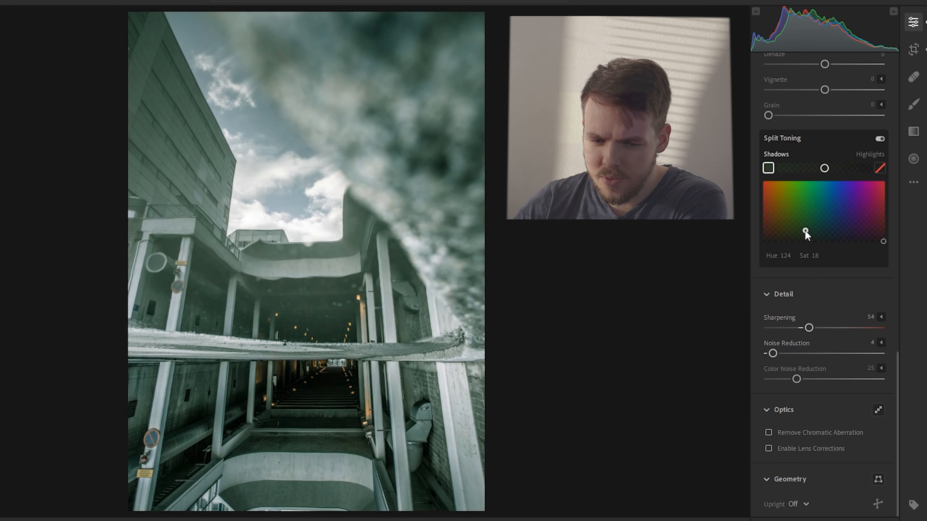
drag(803, 230, 799, 233)
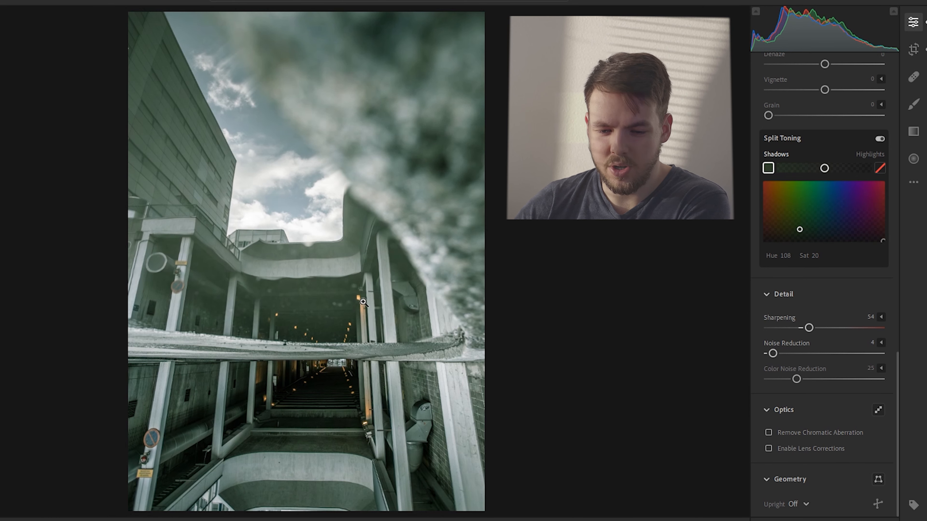
- Prepare a radial gradient for the tunnel lamps with an orange color, Saturation +14 and Exposure +1.84
click(356, 305)
drag(364, 312, 518, 182)
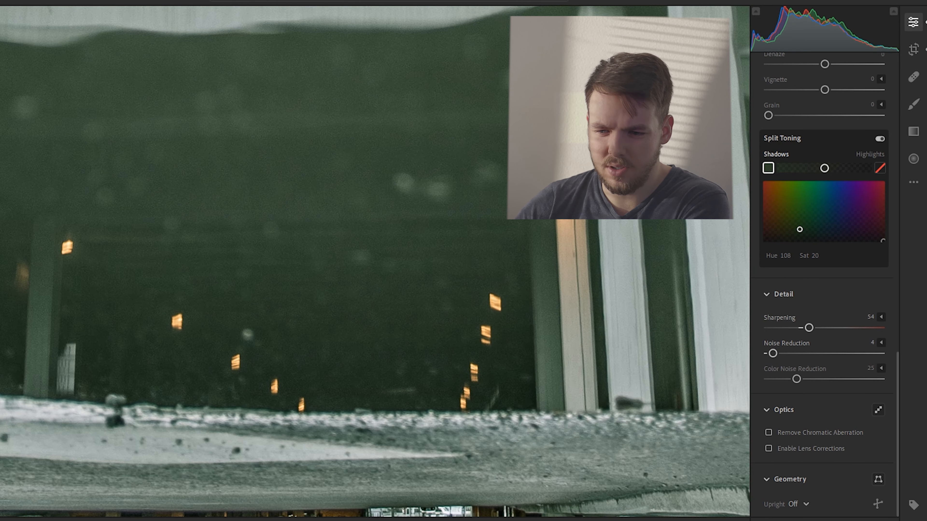
click(913, 159)
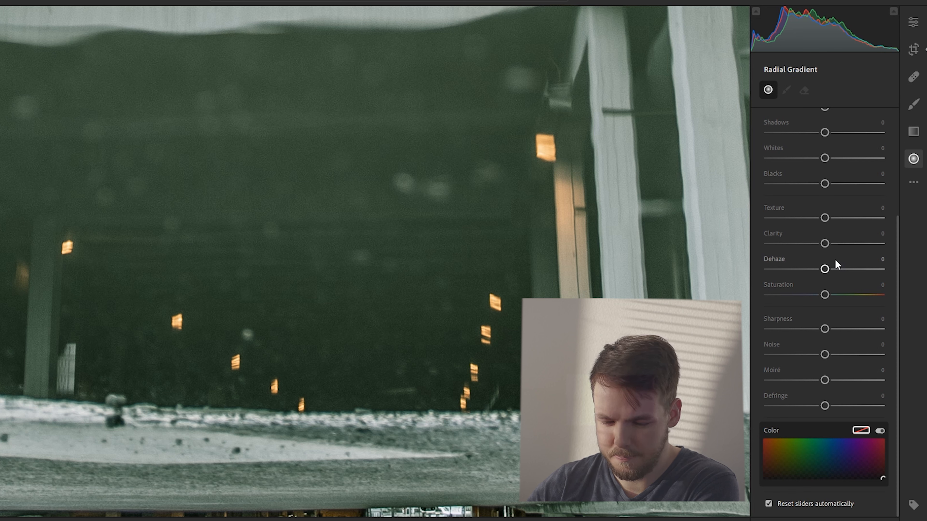
mouse_move(773, 462)
mouse_down()
mouse_move(788, 456)
mouse_move(771, 446)
mouse_up()
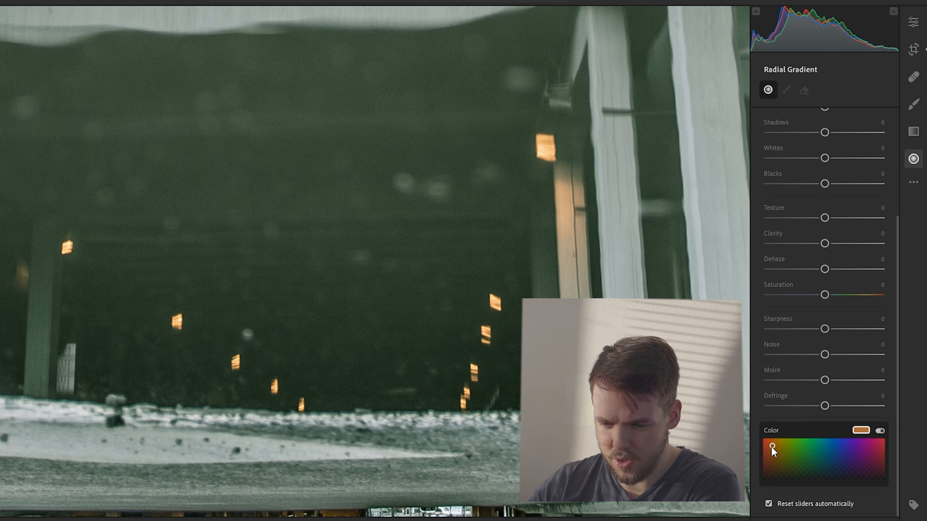
mouse_move(828, 294)
mouse_down()
mouse_move(809, 299)
mouse_move(833, 300)
mouse_up()
scroll(840, 237, up, 5)
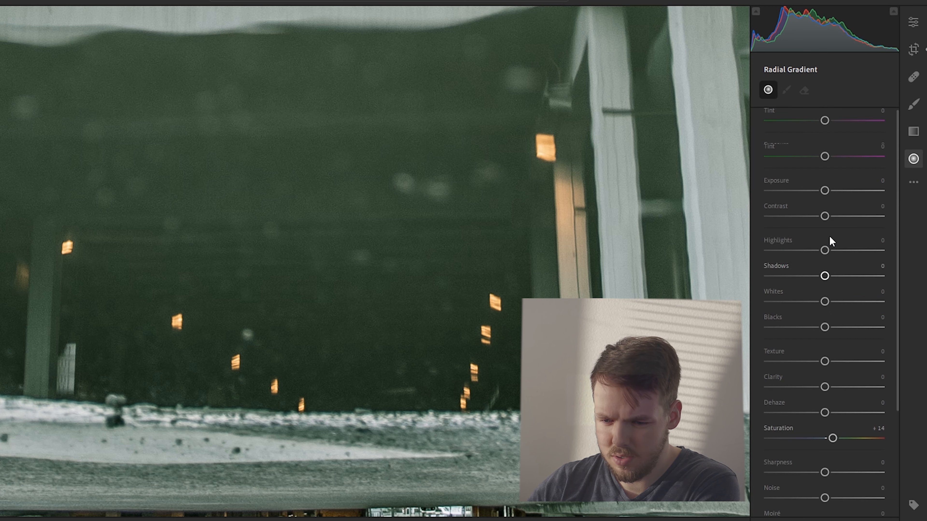
drag(825, 193, 845, 193)
- Draw a wide radial glow over the highest right-hand lamp, duplicate it onto the lamp below and narrow the copy
drag(478, 103, 542, 152)
drag(302, 146, 170, 144)
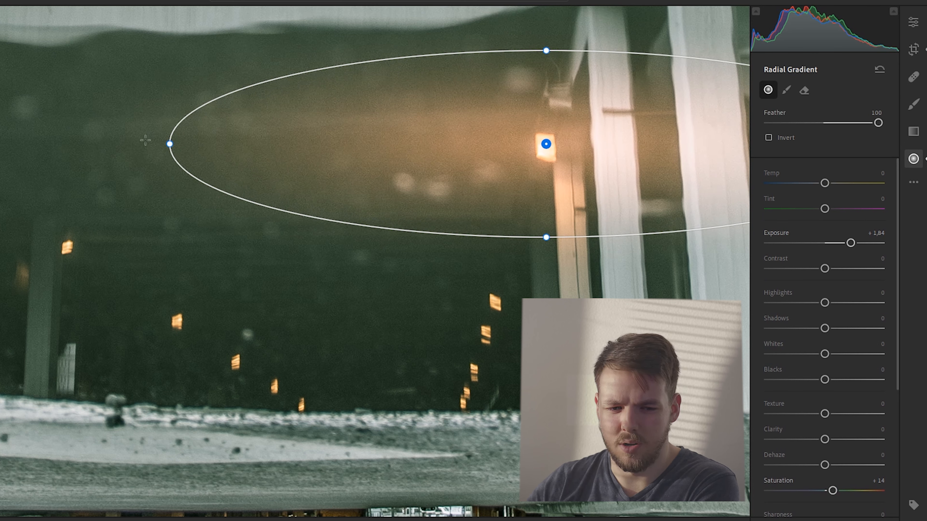
drag(546, 145, 499, 296)
right_click(540, 143)
click(577, 153)
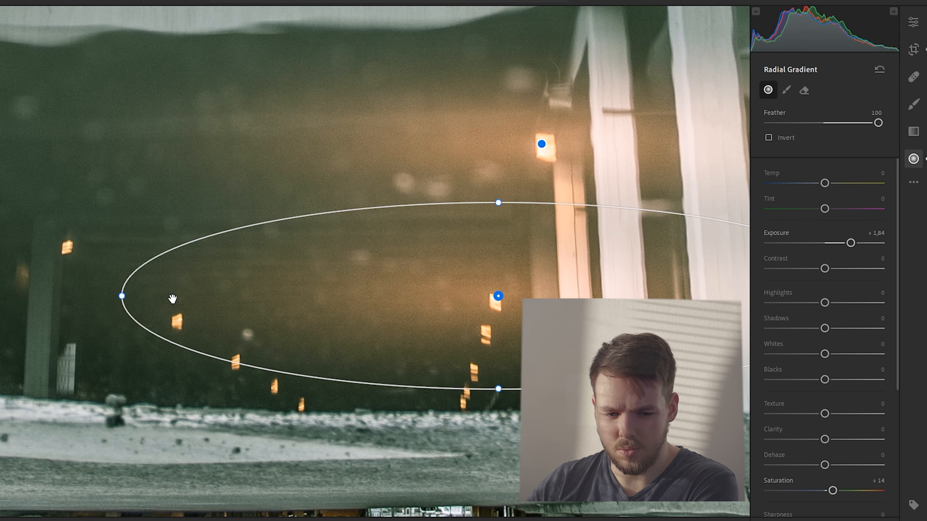
drag(124, 296, 239, 304)
- Duplicate the glow onto the third right-hand lamp, make it narrower and flatter, and set its Exposure to +1.44
right_click(498, 296)
click(533, 306)
drag(497, 296, 481, 332)
drag(223, 334, 310, 333)
drag(481, 333, 491, 338)
drag(492, 245, 491, 277)
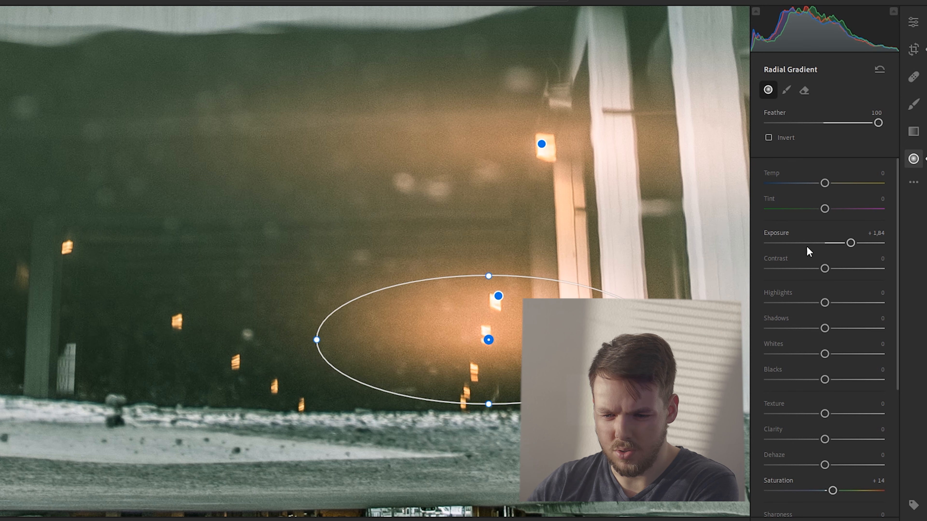
drag(850, 243, 846, 244)
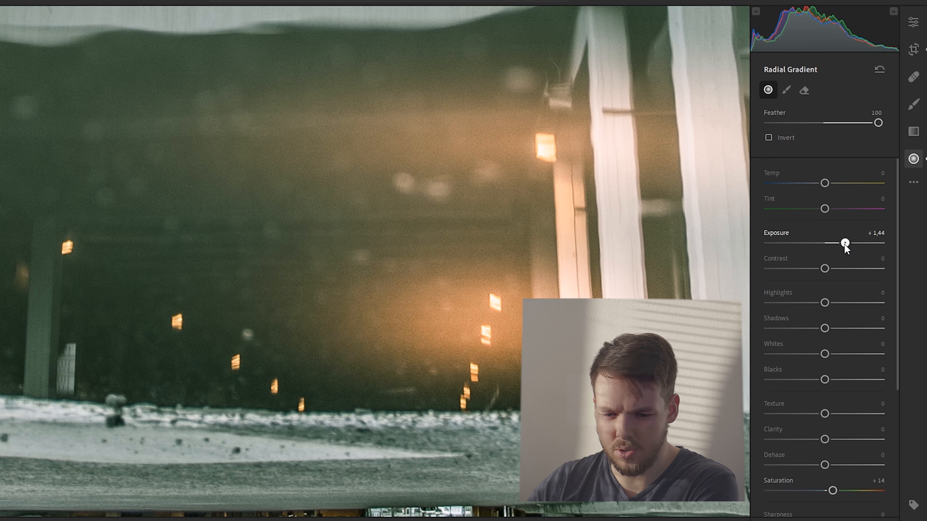
- Duplicate the +1.44 glow onto the two lowest right-hand lamps and shrink the last copy
drag(487, 341, 468, 394)
right_click(473, 374)
click(493, 379)
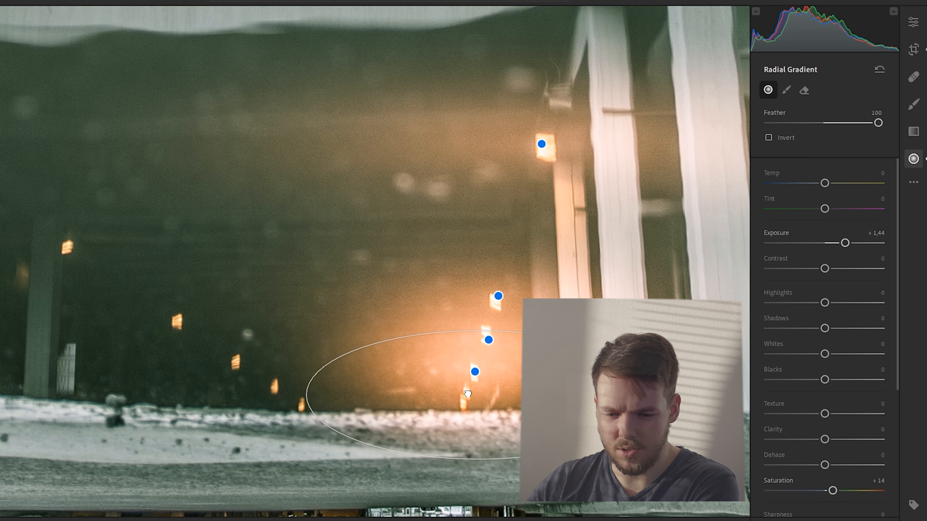
drag(306, 393, 388, 394)
drag(471, 454, 464, 397)
- Duplicate the highest right-hand lamp's glow onto the highest left-hand lamp and narrow the copy
click(541, 144)
right_click(542, 144)
click(573, 152)
drag(542, 144, 69, 249)
drag(442, 244, 371, 244)
- Duplicate the glow onto the second left-hand lamp, narrow and flatten it, and center it on the lamp
right_click(66, 244)
click(91, 253)
drag(67, 245, 177, 316)
drag(482, 316, 351, 316)
drag(177, 411, 177, 378)
drag(177, 315, 177, 321)
- Duplicate the glow onto the third left-hand lamp and narrow the copy
right_click(177, 321)
click(206, 331)
drag(271, 328, 326, 368)
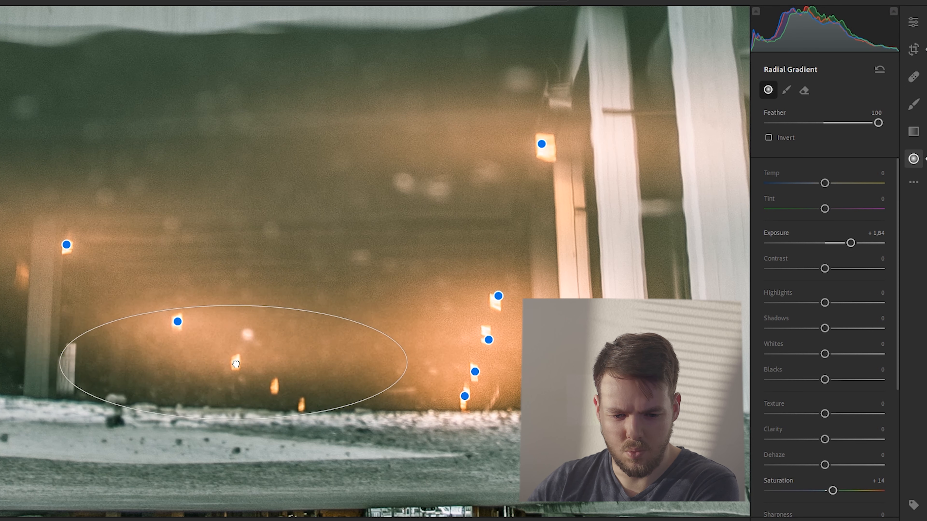
drag(404, 360, 349, 361)
- Duplicate the glow onto the two lowest left-hand lamps, shrinking each copy to a smaller, flatter ellipse
right_click(232, 360)
click(263, 370)
drag(232, 360, 277, 385)
drag(393, 386, 367, 388)
drag(279, 442, 303, 406)
right_click(278, 386)
click(288, 396)
drag(215, 407, 226, 406)
drag(303, 378, 303, 390)
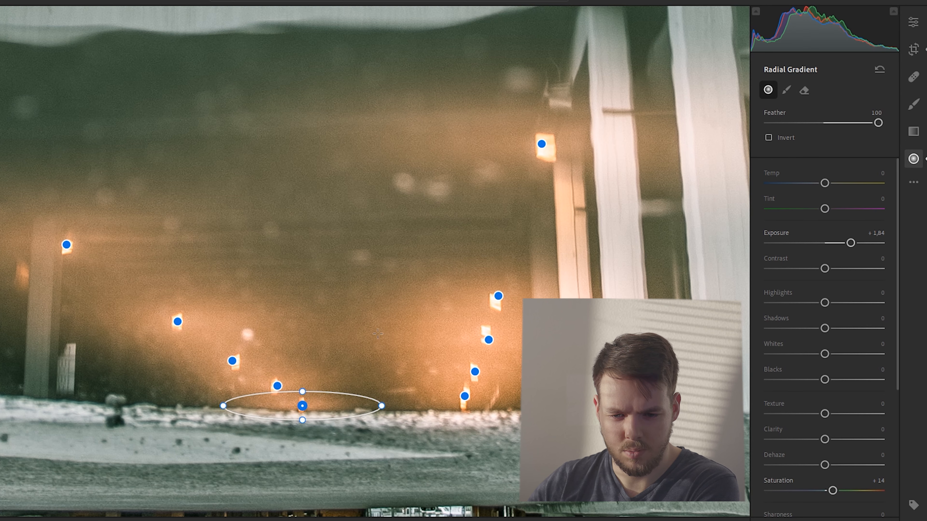
- Tone down the orange lamp glows, setting the exposure of the lowest left-hand glow to +1.00
click(912, 27)
click(461, 178)
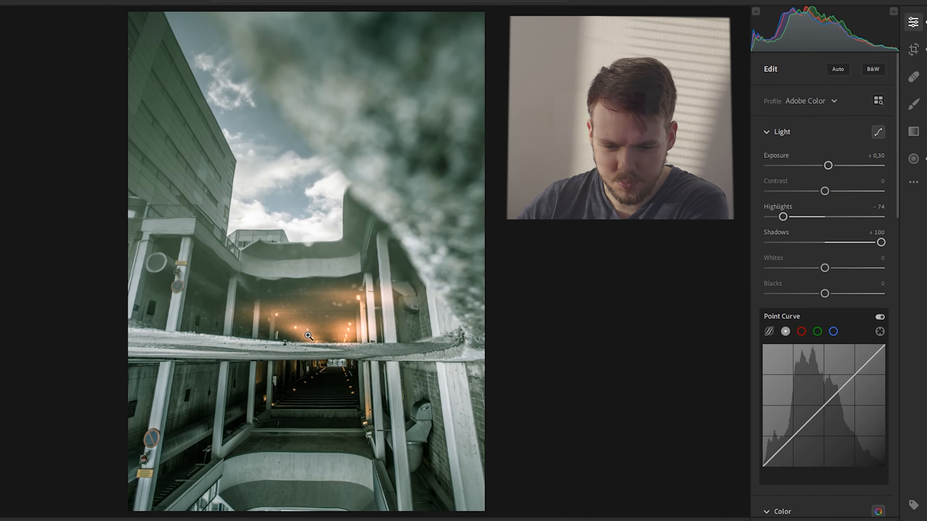
click(357, 300)
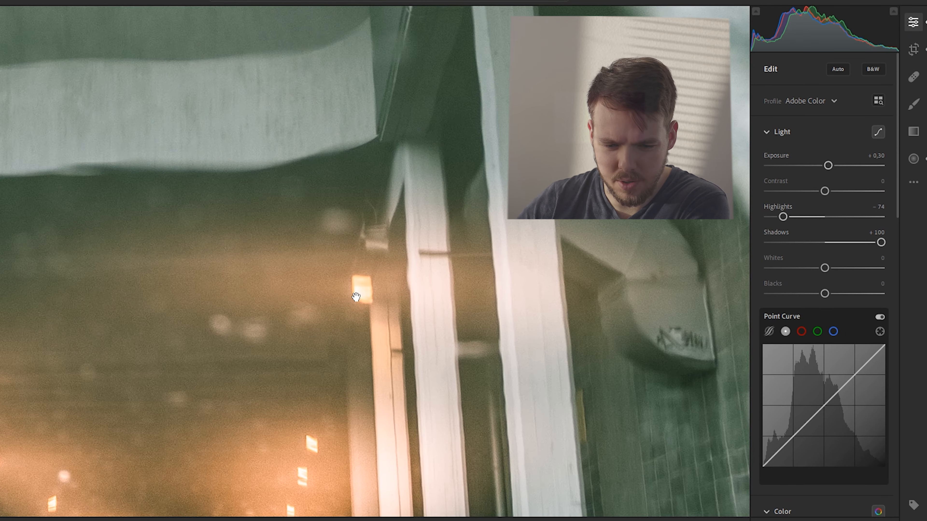
click(358, 300)
click(913, 158)
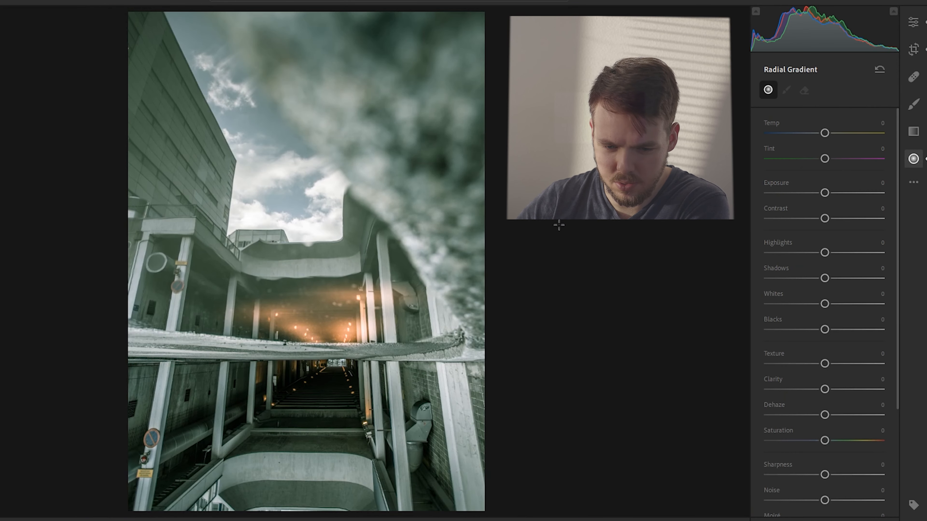
click(358, 297)
drag(850, 242, 845, 243)
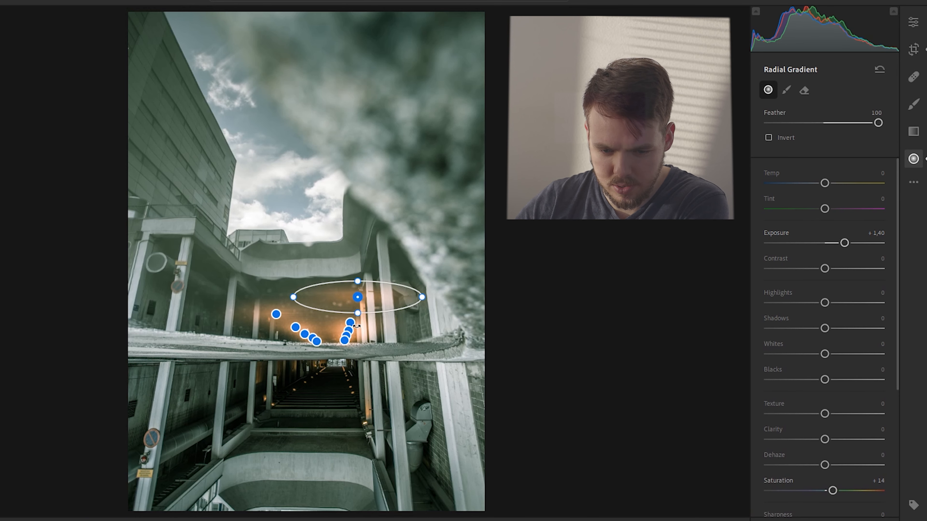
key(ctrl+z)
drag(841, 243, 838, 243)
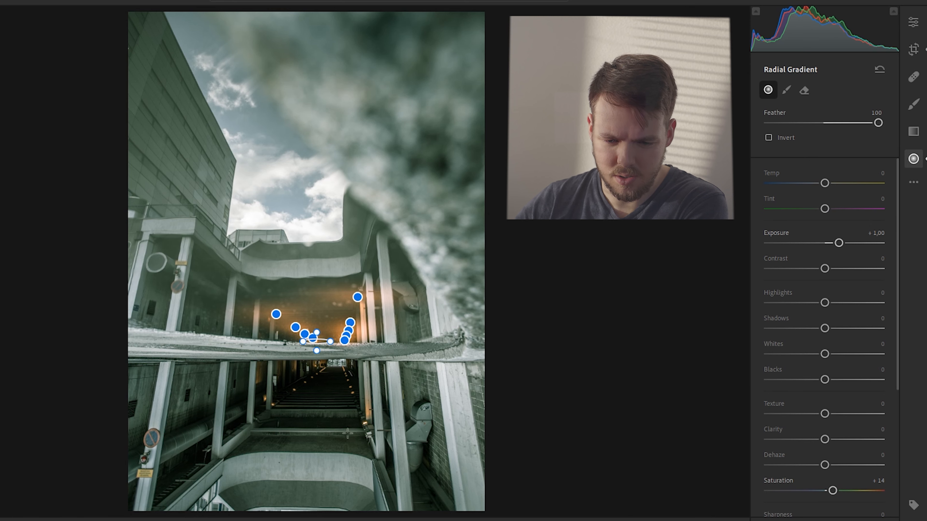
- Draw a small radial gradient around the right-hand lamp in the lower tunnel, tint it blue and adjust its light settings
scroll(897, 212, down, 5)
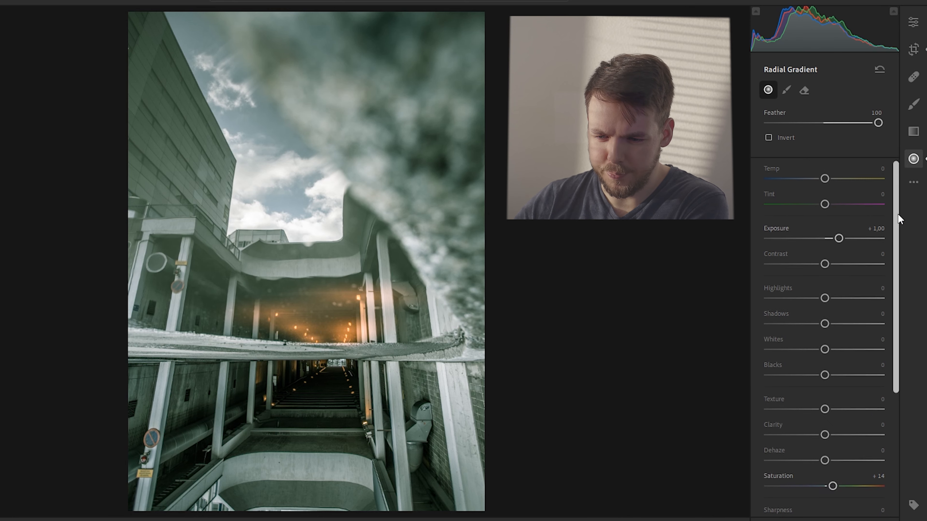
click(913, 159)
click(913, 159)
mouse_move(356, 416)
mouse_down()
mouse_move(446, 447)
mouse_move(370, 423)
mouse_up()
click(860, 479)
drag(789, 479, 838, 443)
scroll(823, 261, up, 5)
drag(824, 275, 853, 276)
drag(825, 216, 839, 218)
- Duplicate the blue glow across the lower tunnel to its left-hand side and the right-hand part of the steps
right_click(366, 422)
drag(459, 422, 341, 367)
click(387, 431)
right_click(274, 404)
click(289, 411)
right_click(350, 392)
click(362, 400)
- Add further duplicates of the blue glow over the higher steps, up to the bright far end of the lower tunnel
right_click(348, 384)
click(359, 392)
right_click(306, 384)
click(340, 392)
right_click(322, 371)
click(339, 378)
right_click(342, 371)
click(359, 379)
key(e)
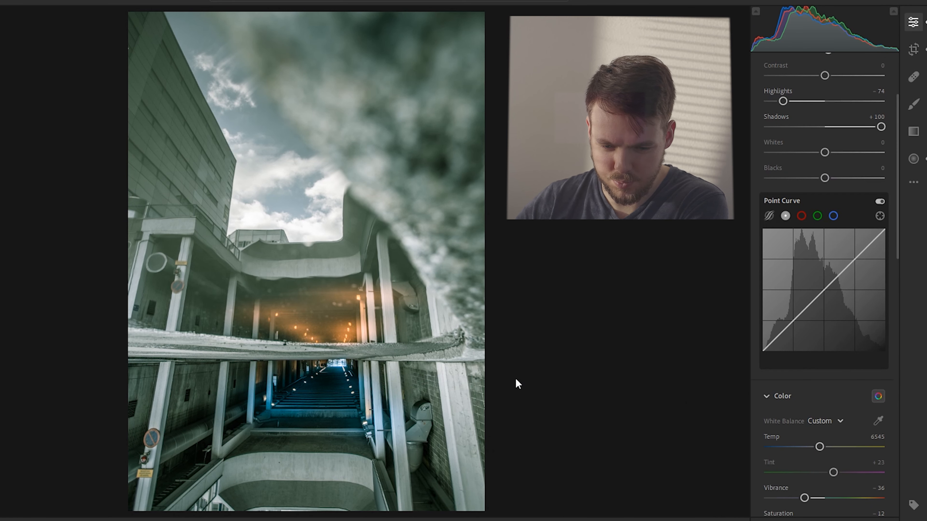
- Brush a saturation of -39 onto the lamp area by the lower tunnel's right-hand pillars with a size 3.0 brush
click(913, 105)
scroll(801, 250, down, 5)
drag(824, 343, 802, 343)
click(366, 402)
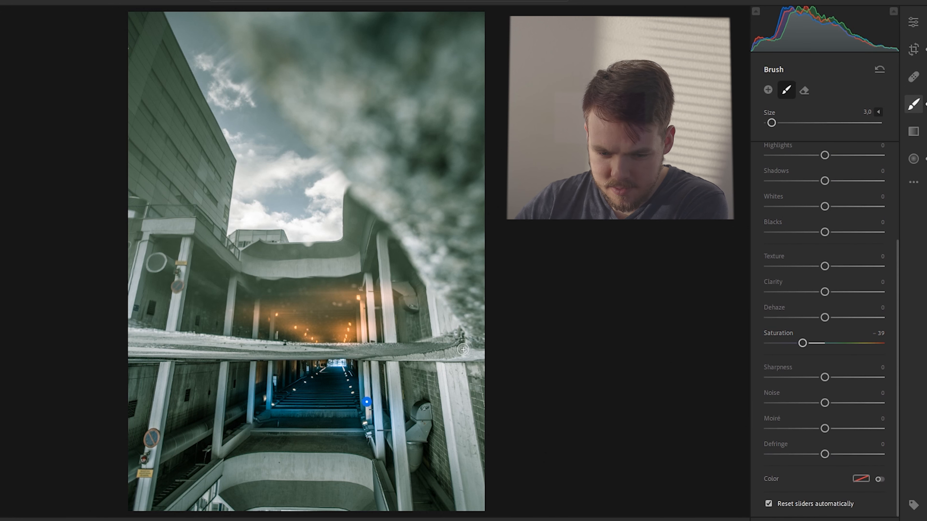
click(913, 22)
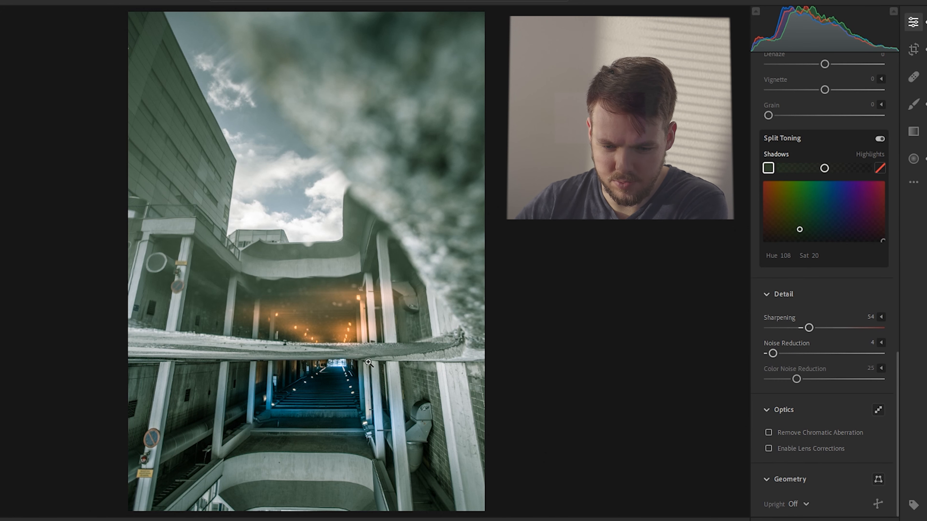